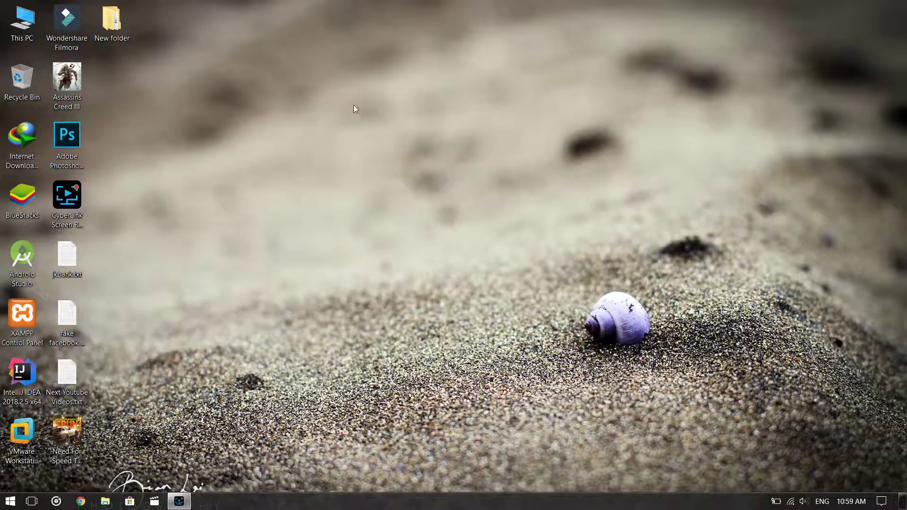
# Step: Open New folder on the desktop and extract BSTweaker5_5870.zip into a folder of the same name
pyautogui.doubleClick(112, 21)
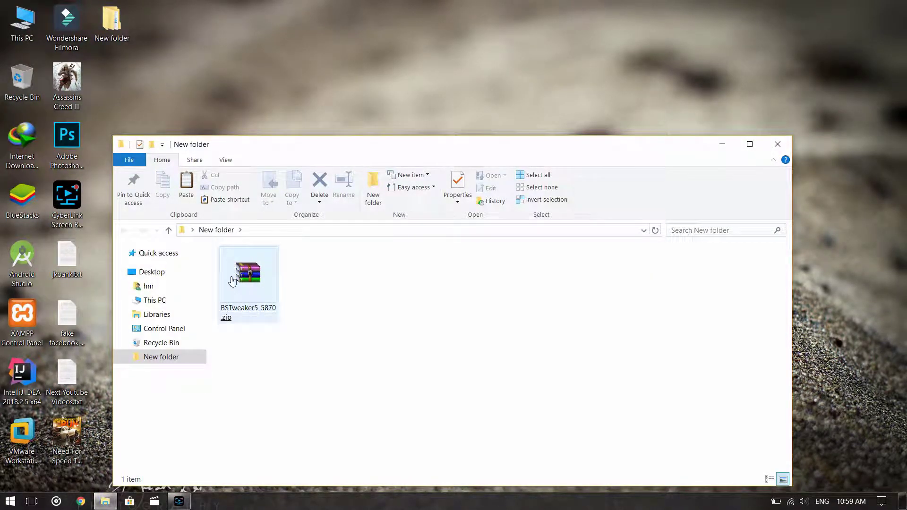
pyautogui.rightClick(253, 281)
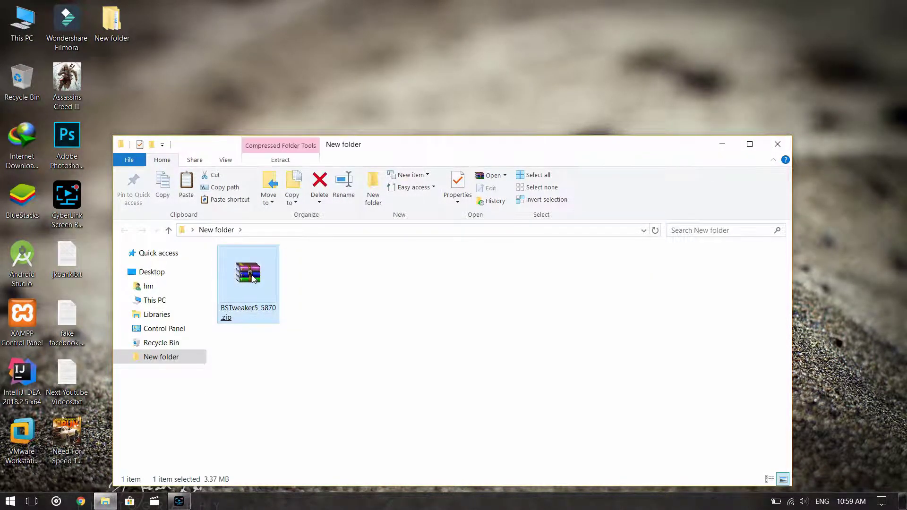
pyautogui.click(293, 251)
# Step: Launch BlueStacksTweaker5.exe from the BSTweaker5 subfolder of the extracted BSTweaker5_5870 folder
pyautogui.doubleClick(247, 276)
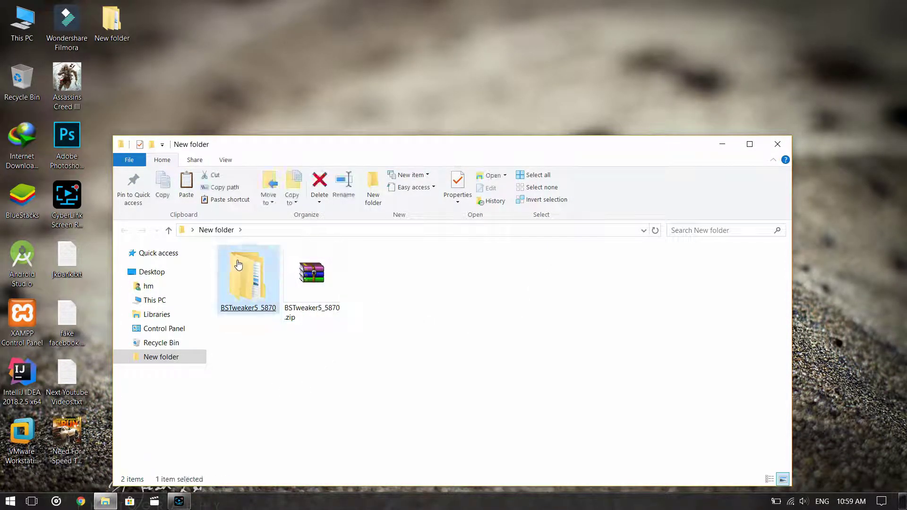
pyautogui.doubleClick(247, 278)
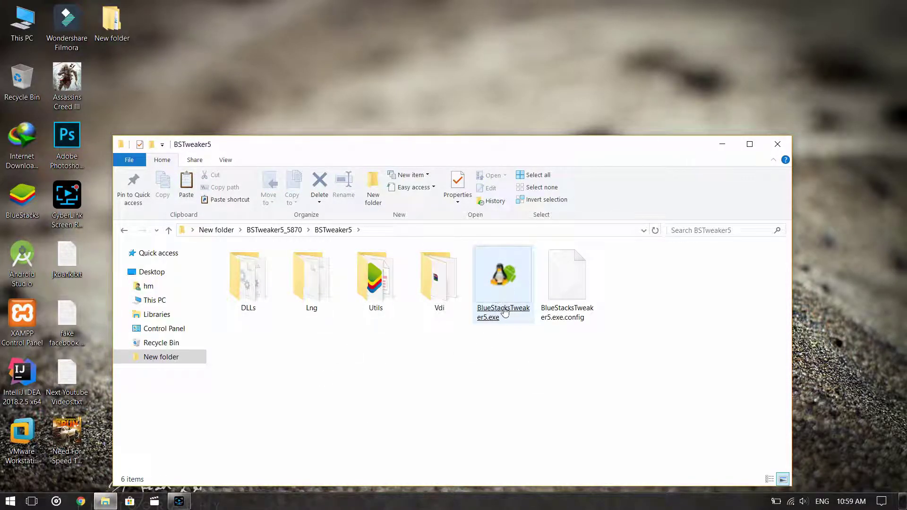
pyautogui.click(490, 294)
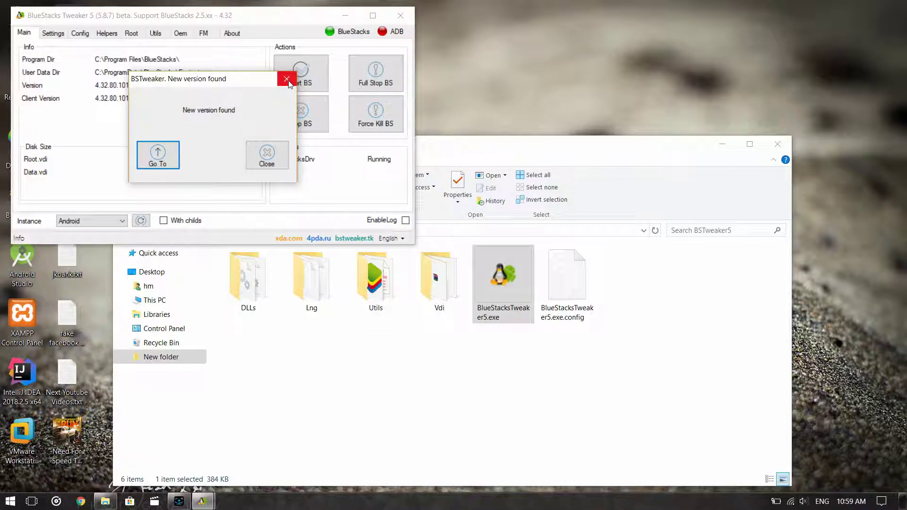
# Step: Dismiss the new-version notice and shut down BlueStacks completely with Full Stop and Force Kill
pyautogui.click(280, 160)
pyautogui.moveTo(251, 23); pyautogui.dragTo(531, 60)
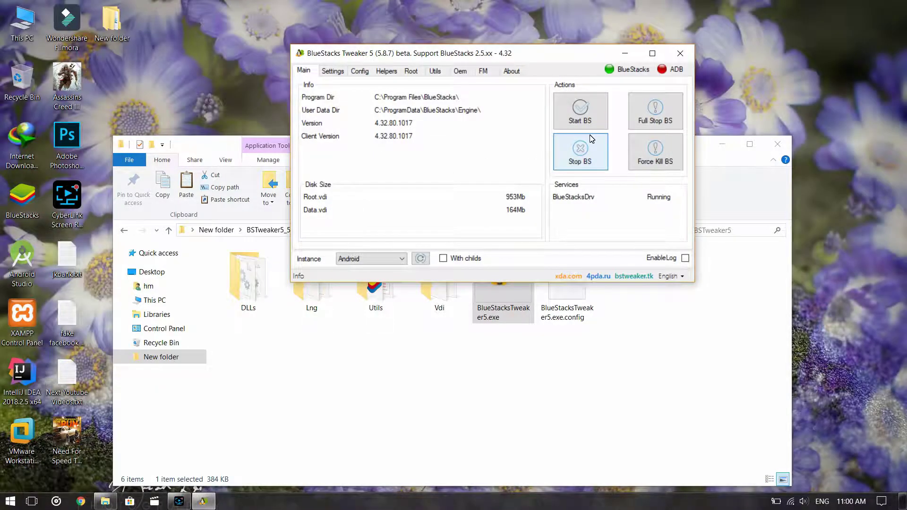
pyautogui.click(655, 112)
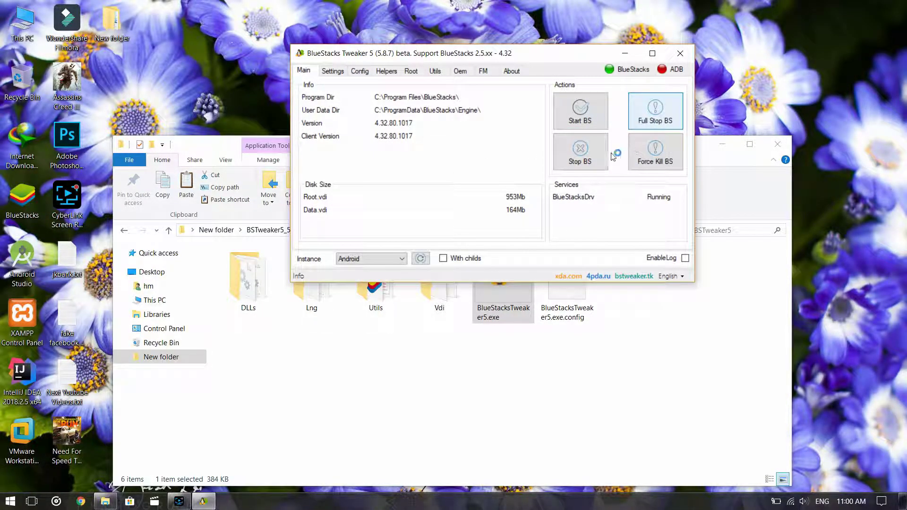
pyautogui.click(674, 160)
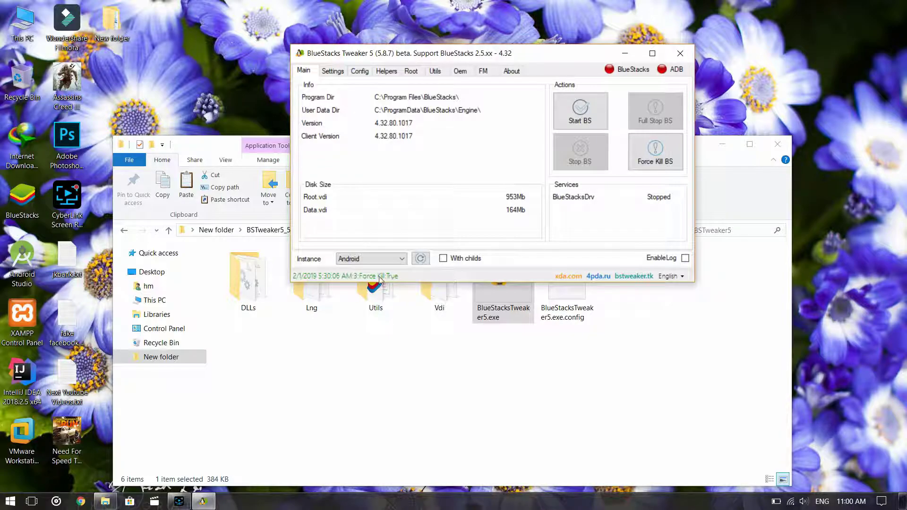
# Step: Lock and subsequently unlock root for the Android instance in the tweaker's root settings
pyautogui.click(338, 70)
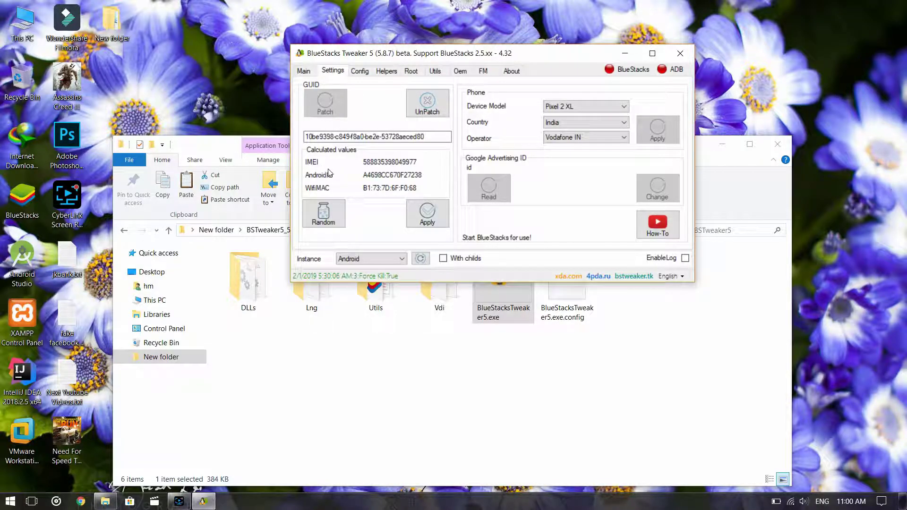
pyautogui.click(365, 74)
pyautogui.click(410, 70)
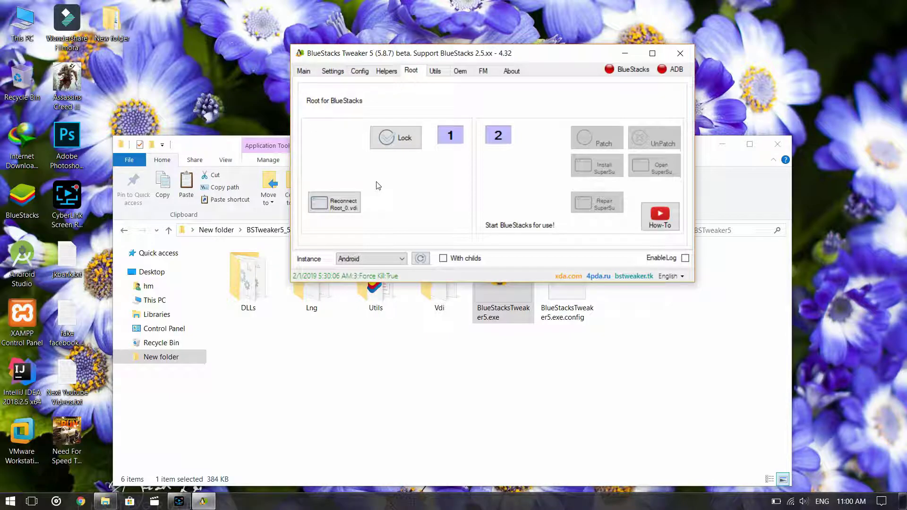
pyautogui.click(393, 139)
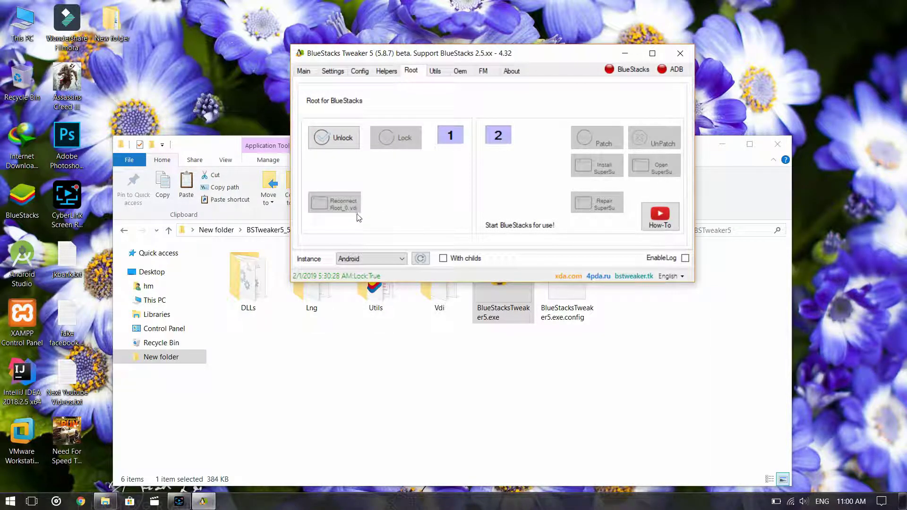
pyautogui.click(325, 137)
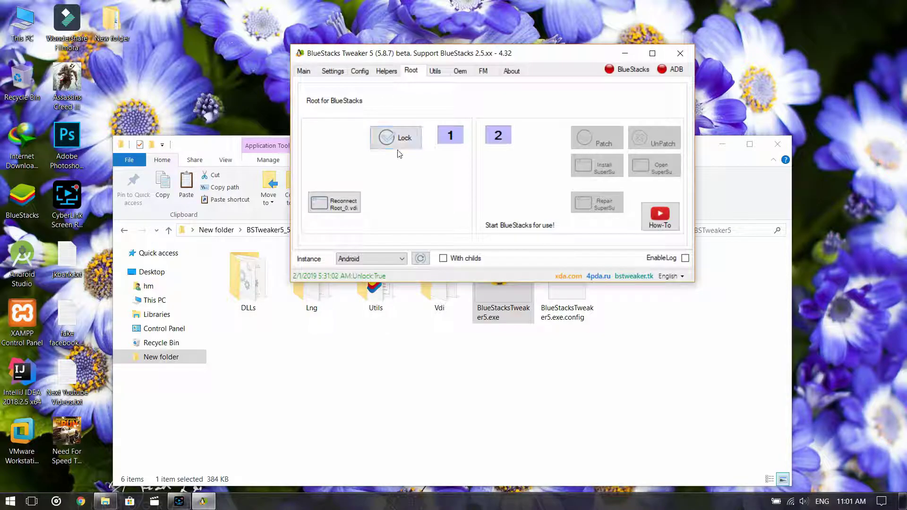
pyautogui.click(435, 71)
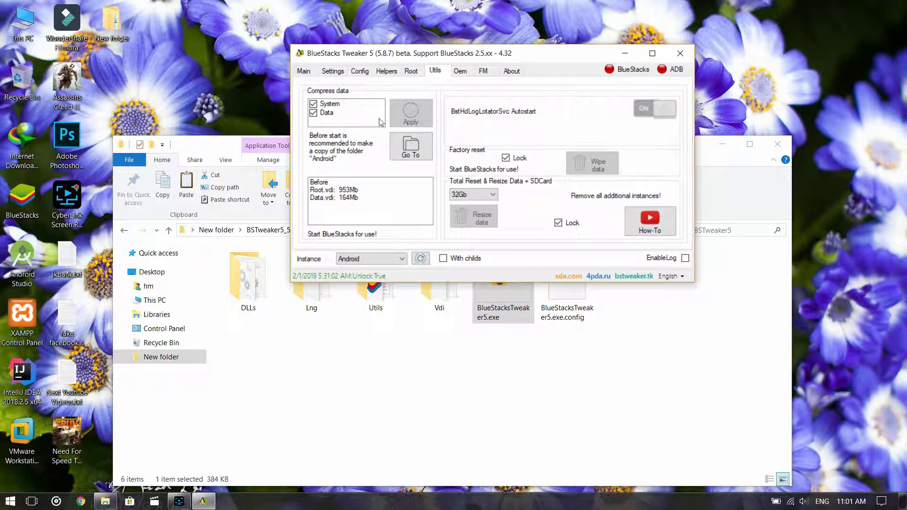
pyautogui.click(465, 70)
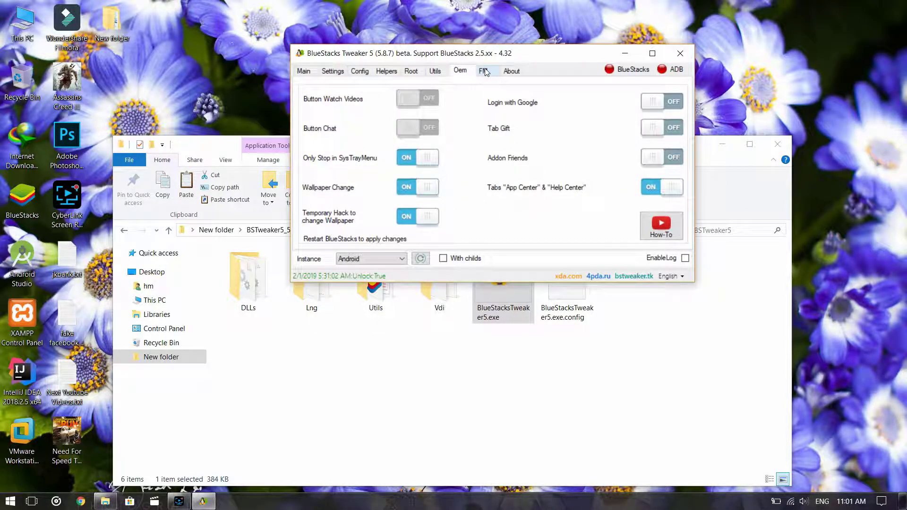
pyautogui.click(484, 70)
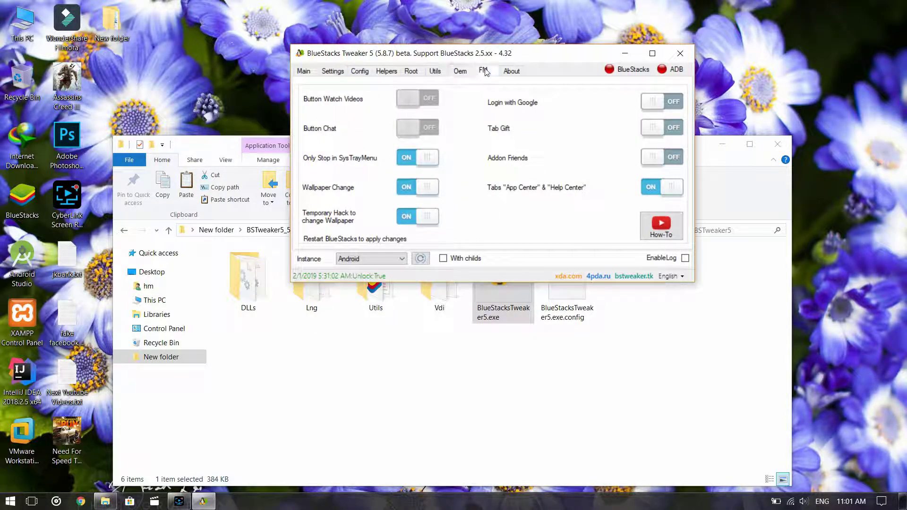
pyautogui.click(511, 72)
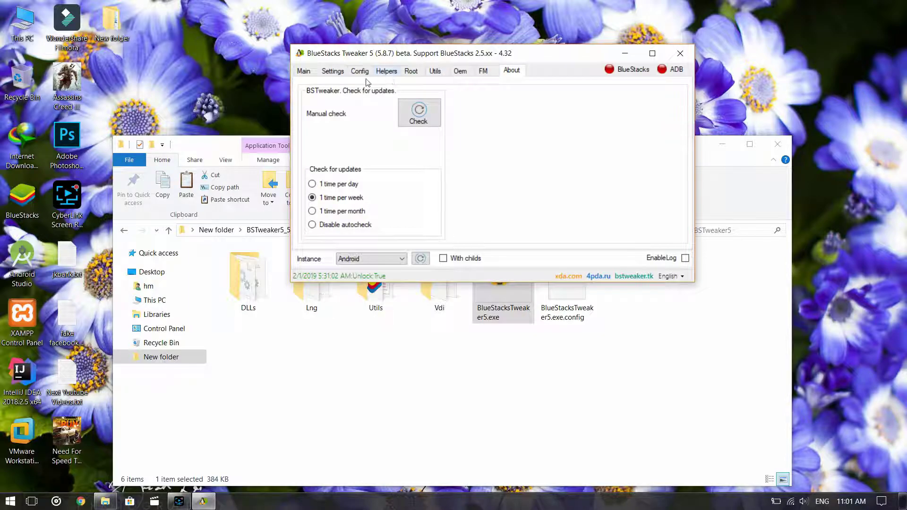
# Step: Start BlueStacks again from the tweaker's main actions
pyautogui.click(303, 71)
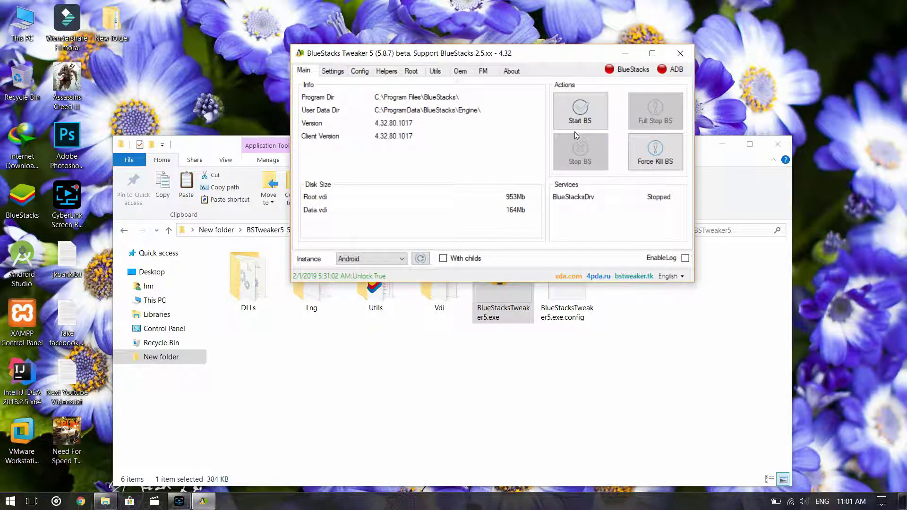
pyautogui.click(578, 114)
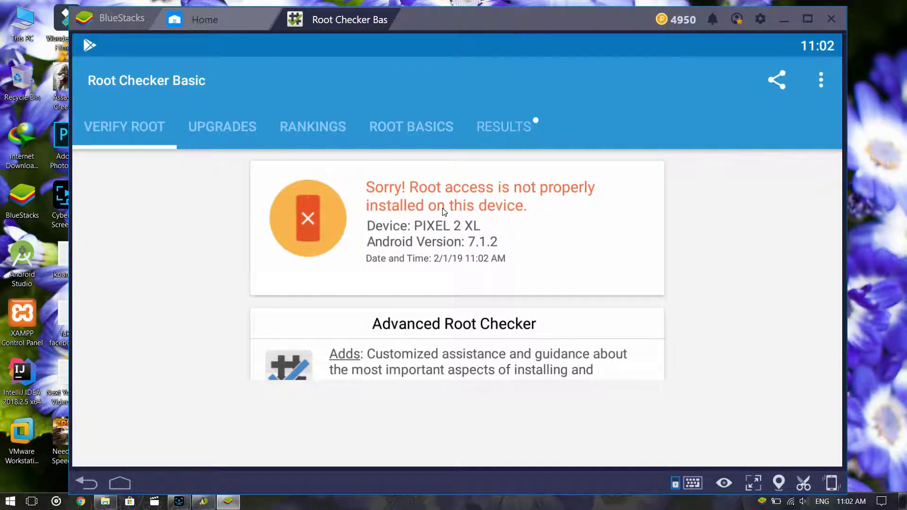
# Step: Review the root verification result in Root Checker Basic, close the checker and quit BlueStacks
pyautogui.scroll(-3, 422, 266)
pyautogui.scroll(5, 422, 266)
pyautogui.click(391, 14)
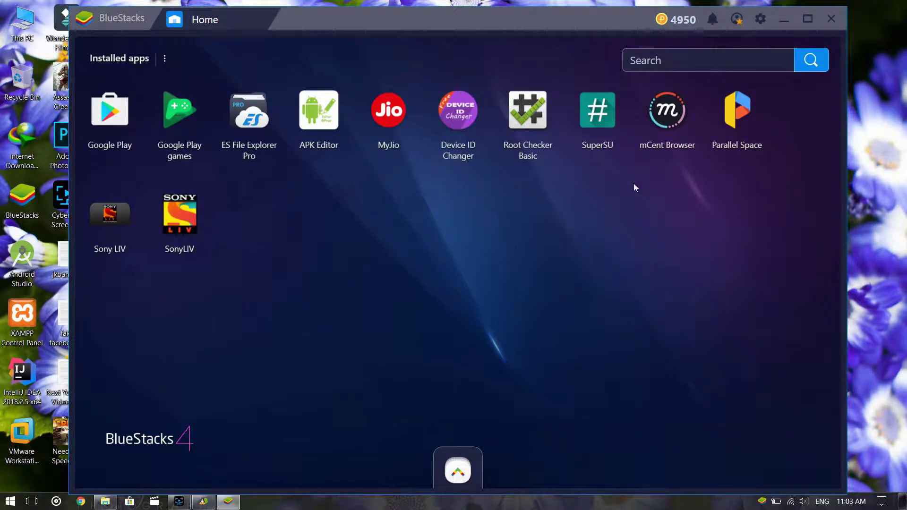
pyautogui.click(827, 21)
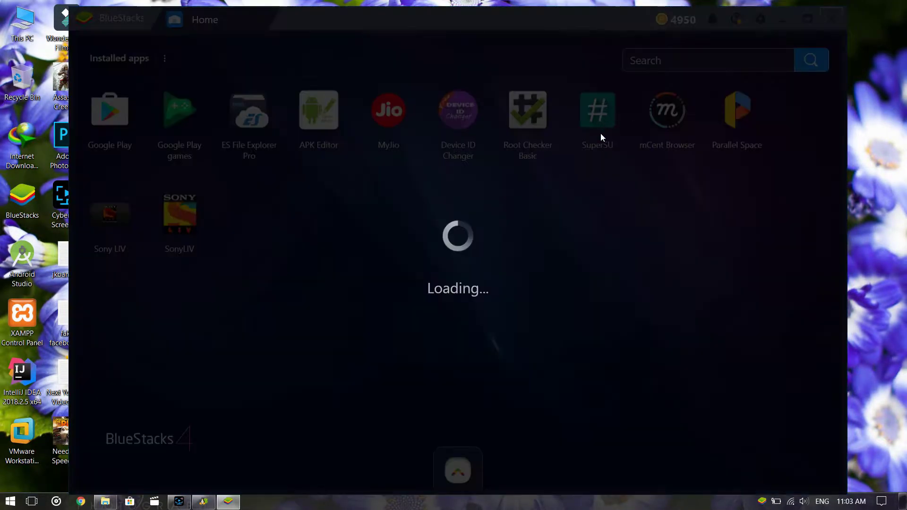
pyautogui.click(516, 277)
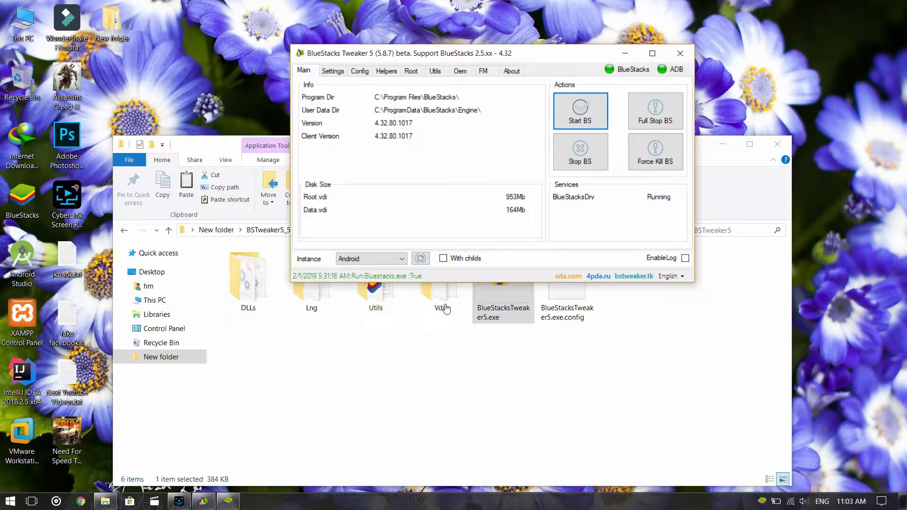
# Step: End the remaining BlueStacks processes with Full Stop and Force Kill, and close BlueStacks Tweaker
pyautogui.click(633, 126)
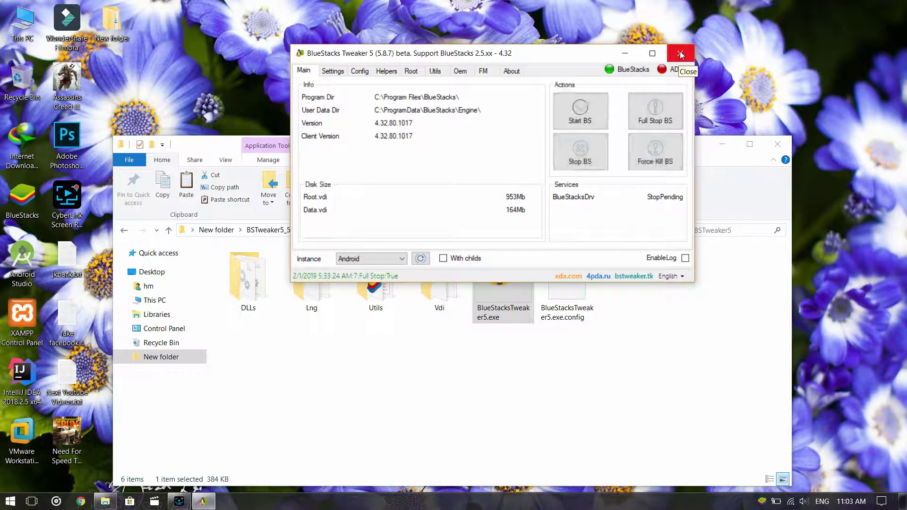
pyautogui.click(666, 124)
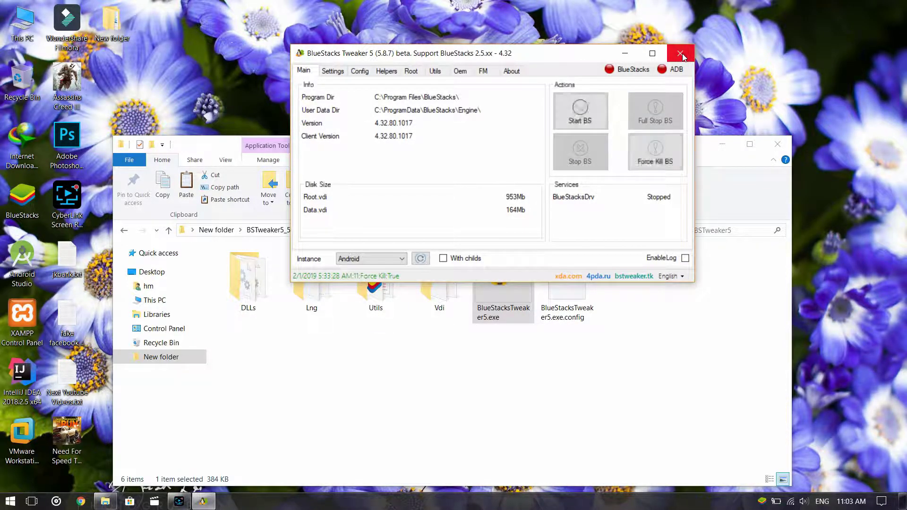
pyautogui.click(674, 137)
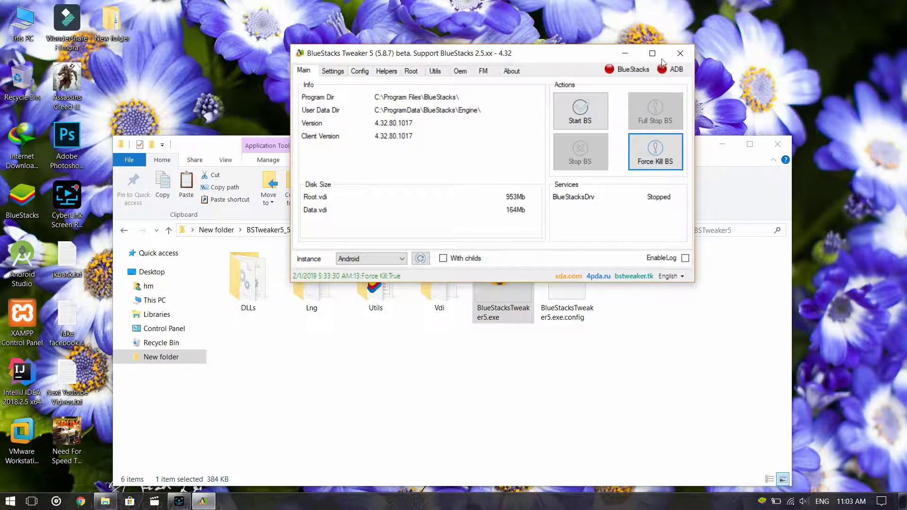
pyautogui.click(678, 54)
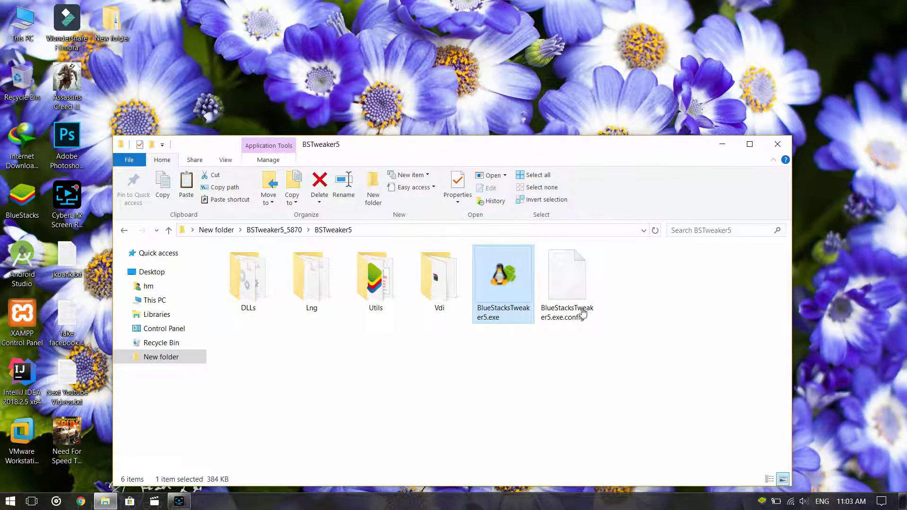
pyautogui.click(182, 501)
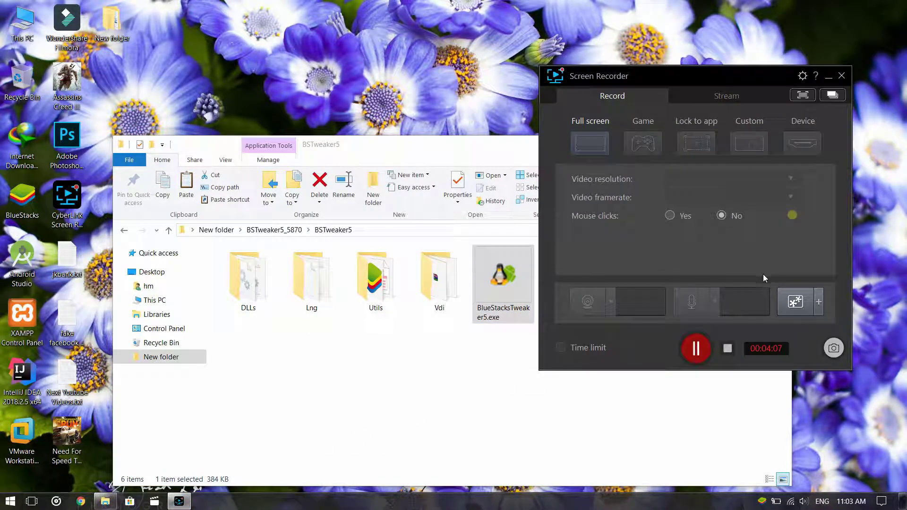